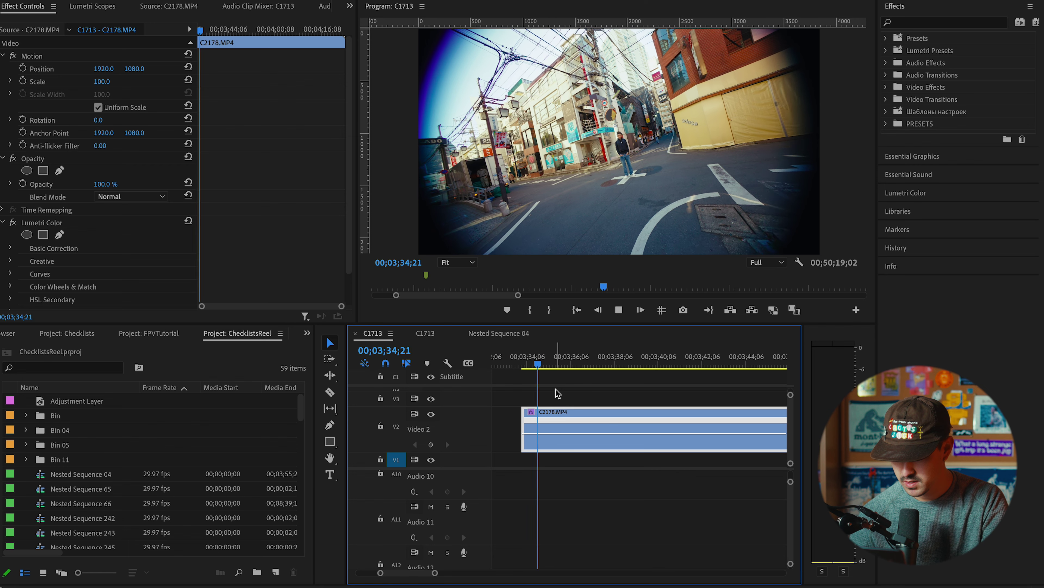
- Play to 00;03;35;02 and add a starting speed keyframe to the C2178.MP4 clip on V2
key("space")
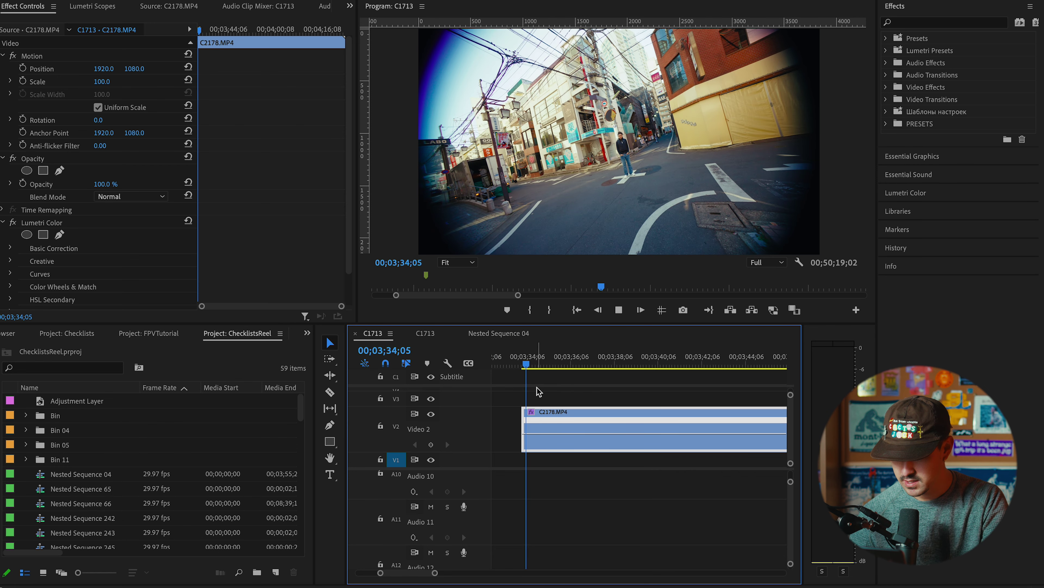
key("space")
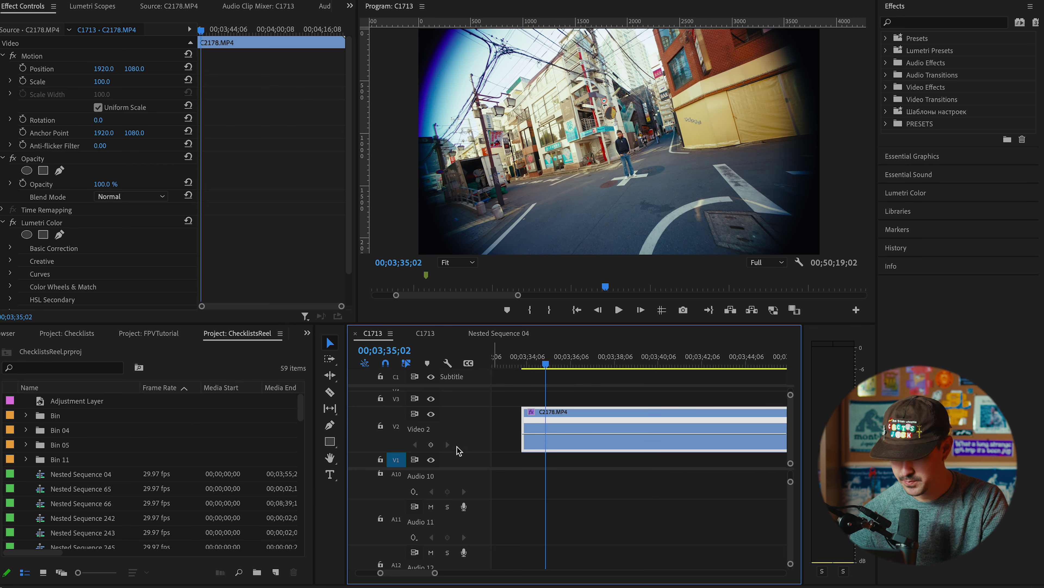
left_click(431, 445)
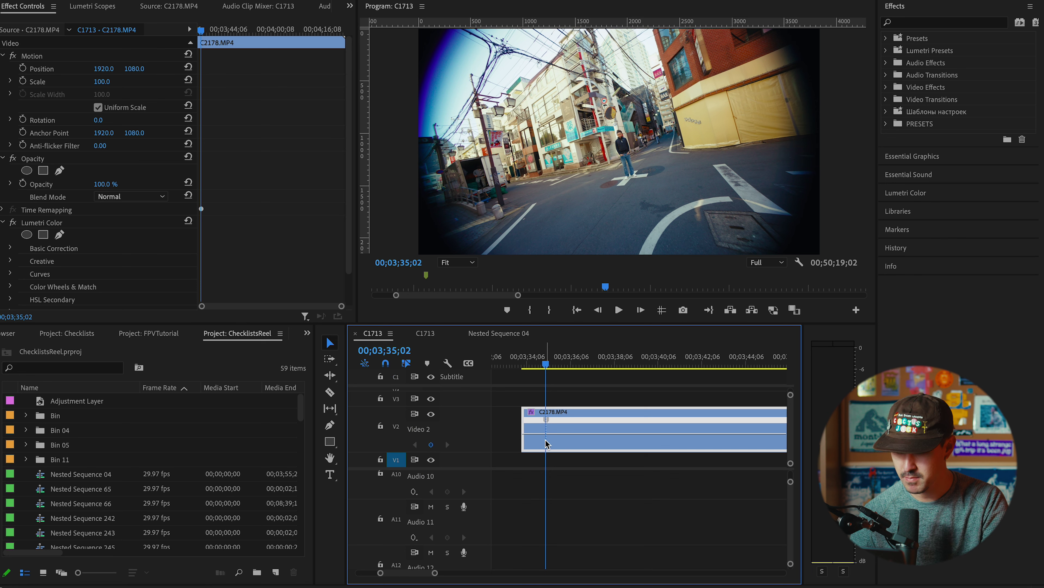
- Add an end speed keyframe to the C2178.MP4 clip at 00;03;39;11, where the subject is close up
scroll(575, 427, "down", 1)
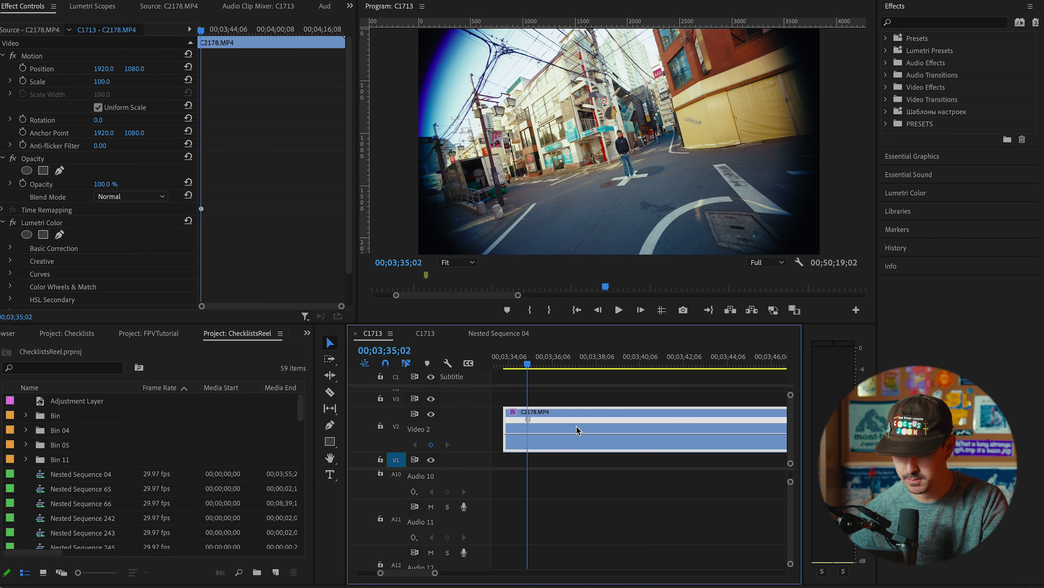
left_click_drag(535, 364, 594, 366)
key("space")
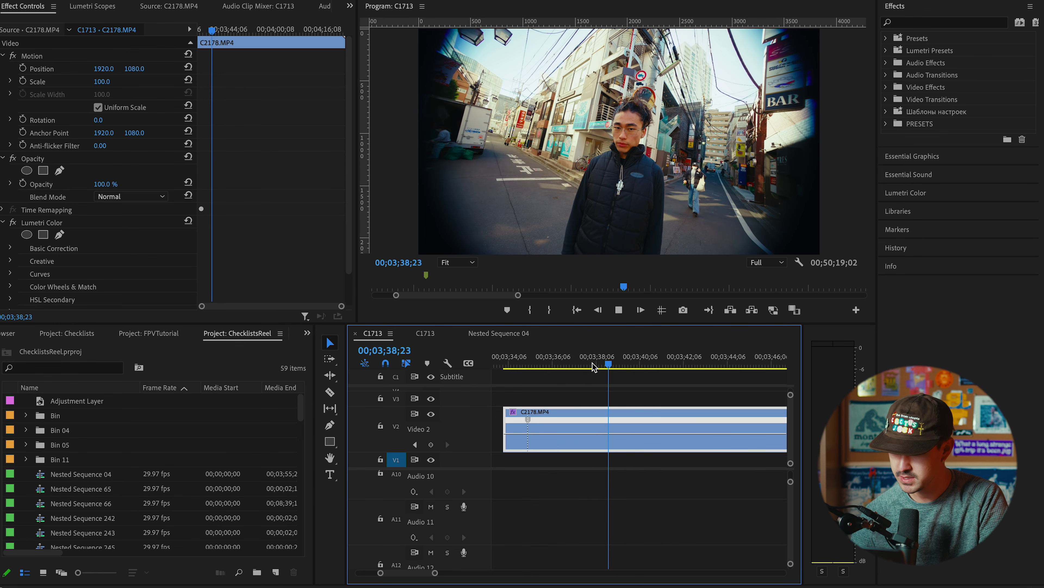
key("space")
left_click_drag(623, 361, 623, 360)
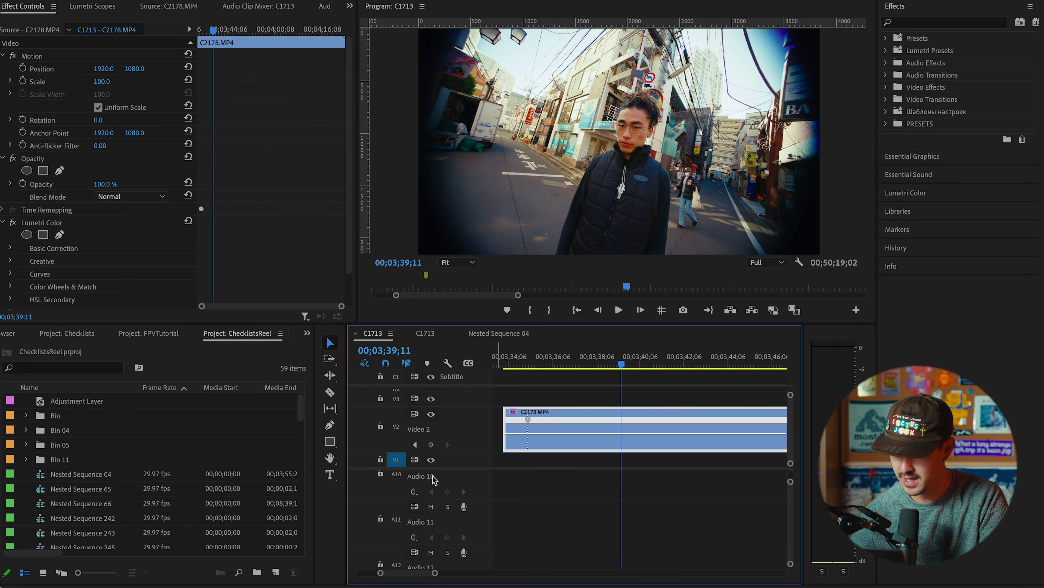
left_click(431, 444)
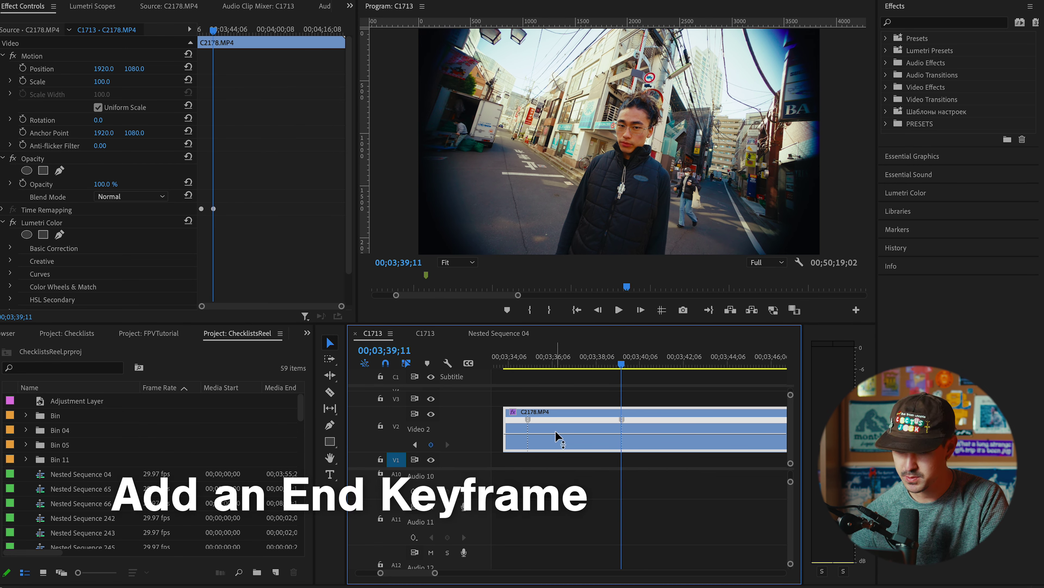
- Raise the speed between the two keyframes to about 1300% and split the keyframes into gradual ramps
left_click_drag(560, 437, 562, 431)
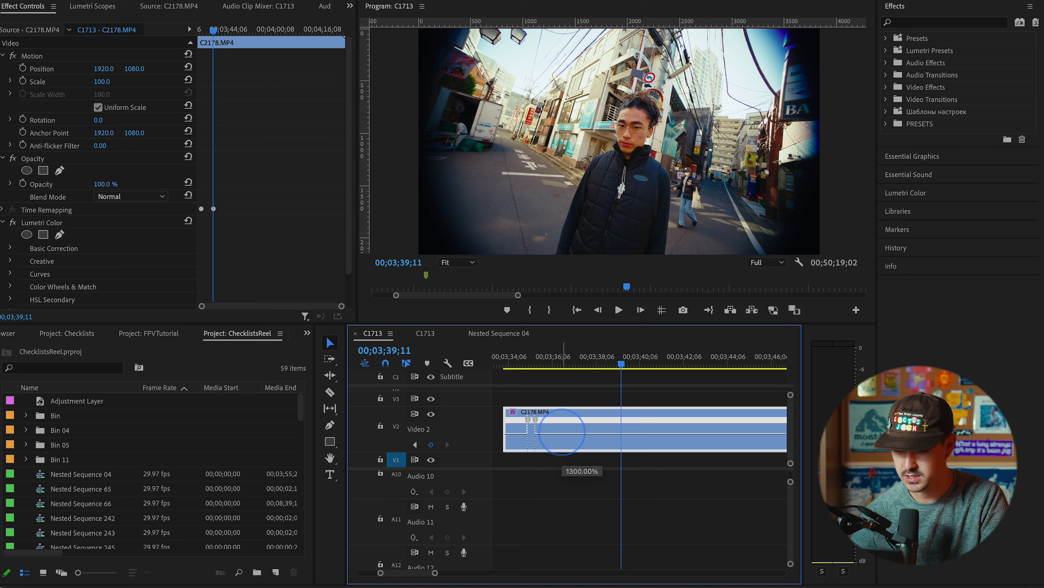
left_click_drag(561, 431, 562, 430)
scroll(547, 434, "up", 4)
scroll(546, 430, "up", 1)
left_click(547, 419)
left_click_drag(550, 424, 579, 424)
mouse_move(577, 422)
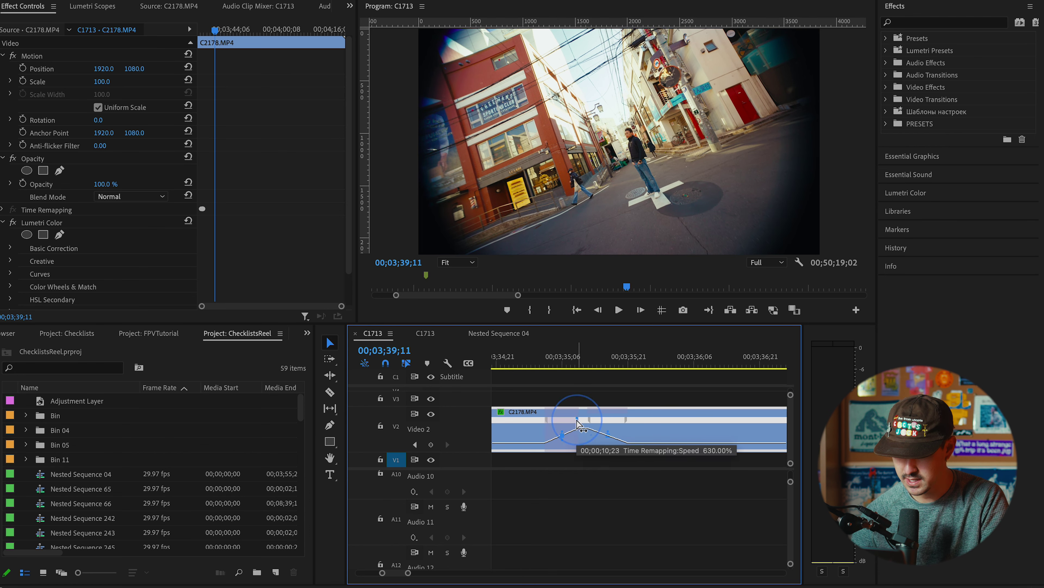
- Smooth the speed ramp into S-curves by adjusting the Bezier handles of both the rising and falling keyframes
left_click_drag(570, 432, 602, 433)
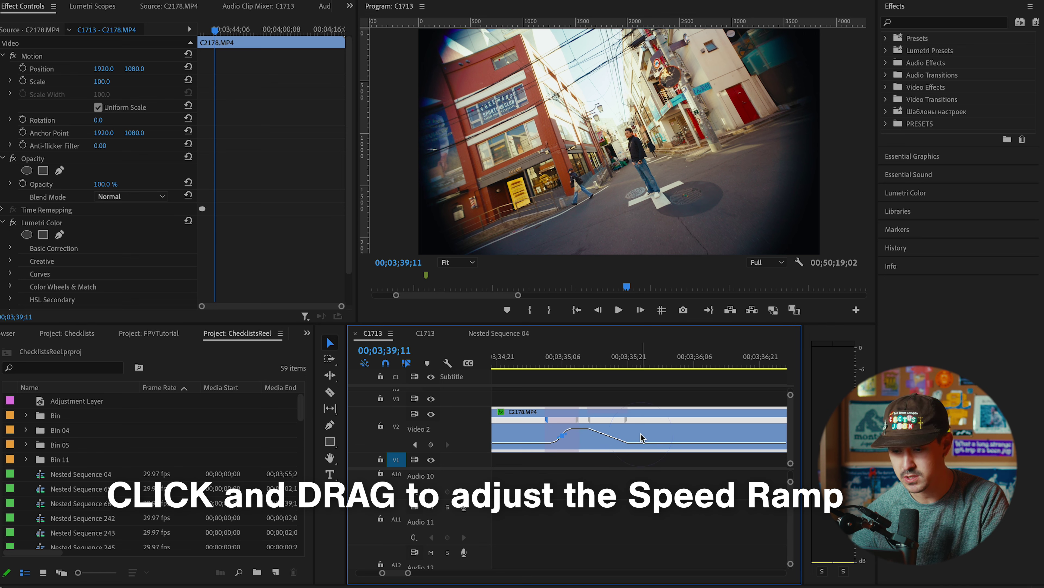
left_click_drag(591, 423, 606, 433)
left_click(543, 438)
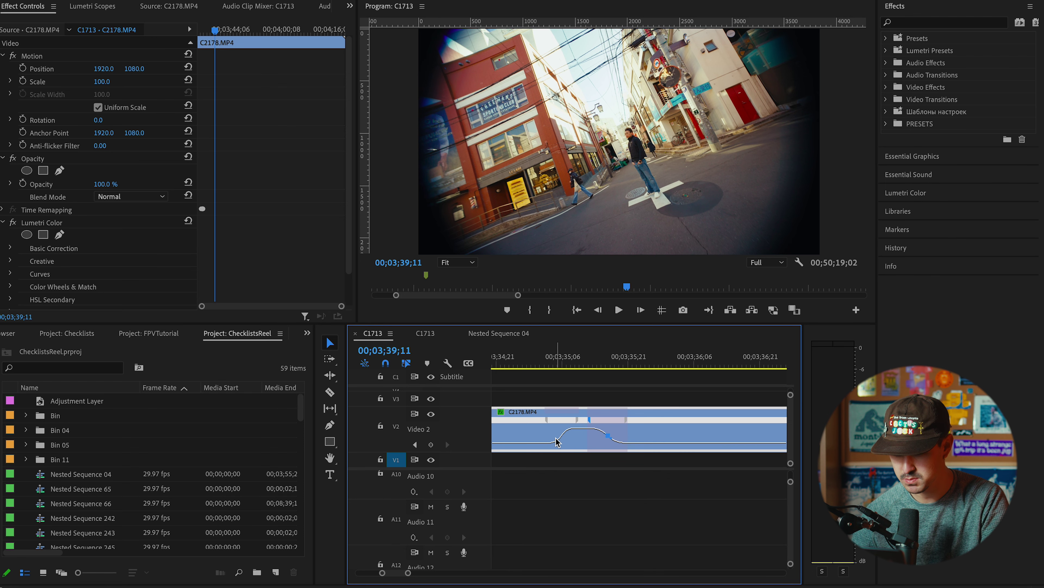
- Play back the speed-ramped section of the clip from before the first keyframe to check its timing
key("minus")
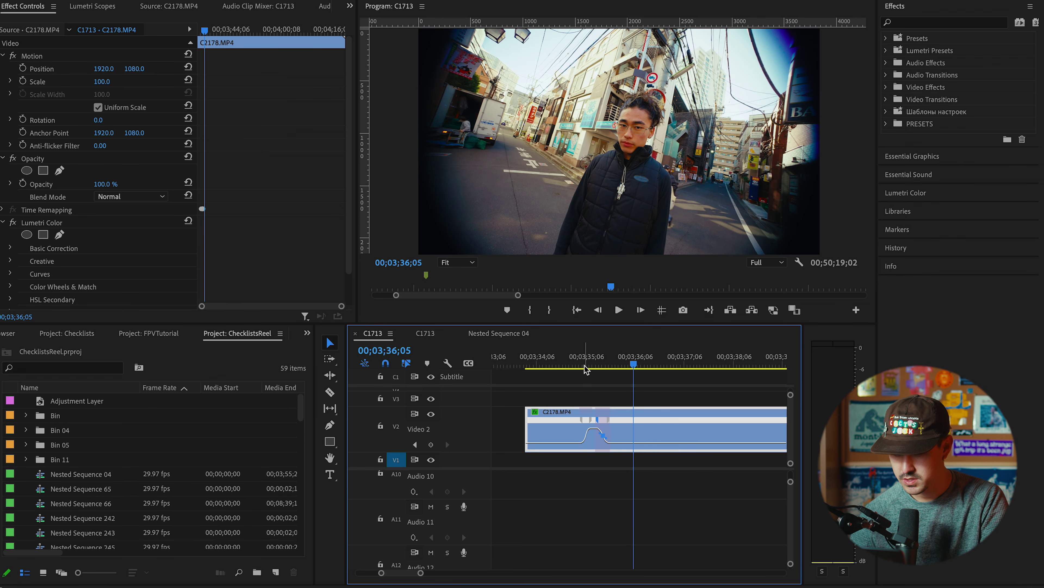
left_click(577, 359)
scroll(589, 432, "up", 3)
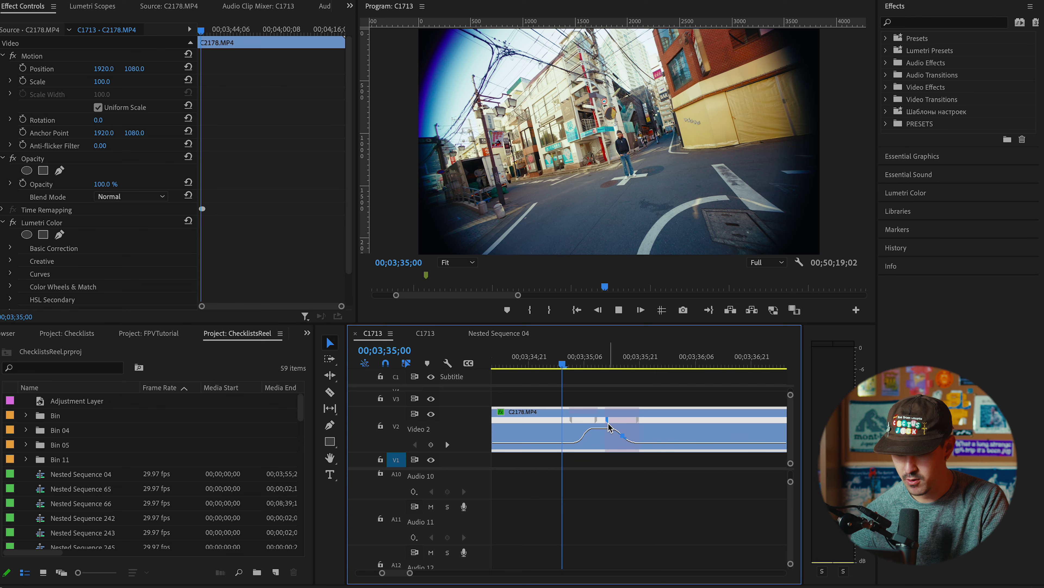
scroll(641, 420, "down", 3)
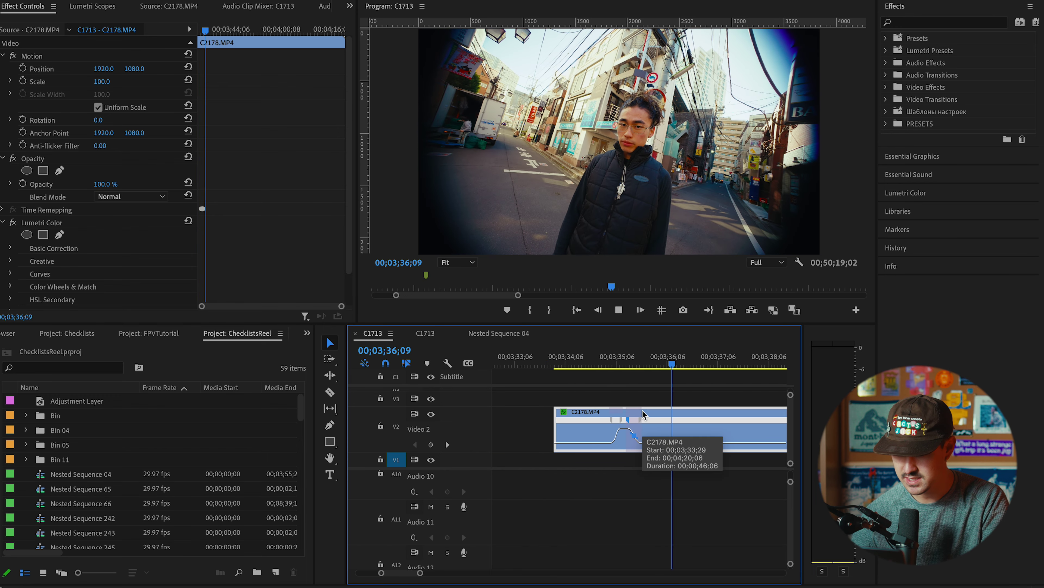
key("space")
left_click(599, 359)
key("space")
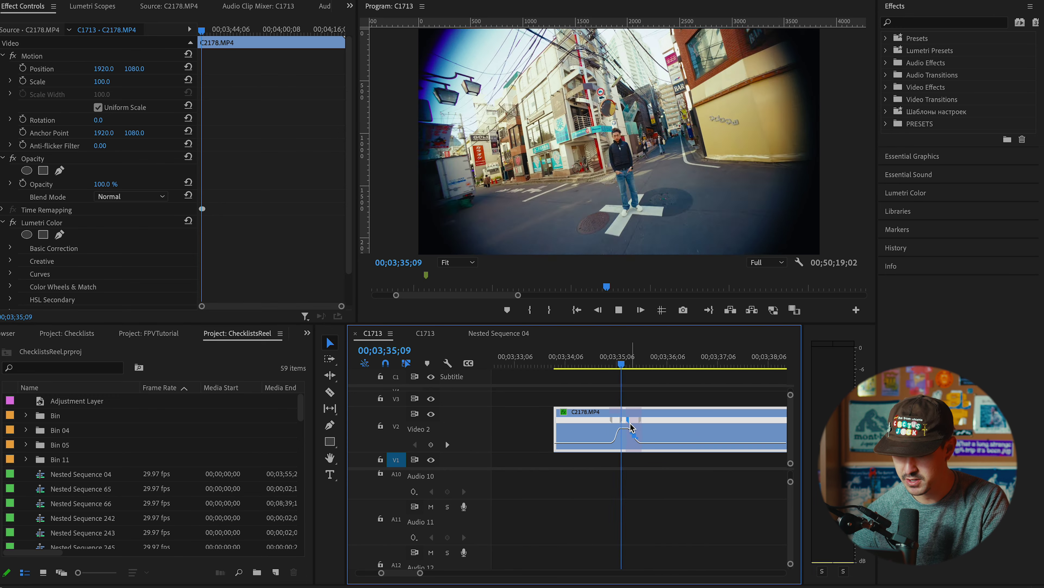
key("space")
- Tighten the speed ramp by bringing its keyframes closer together around the peak, and deselect the clip
scroll(614, 433, "up", 3)
mouse_move(614, 433)
left_mouse_down()
mouse_move(604, 412)
mouse_move(605, 422)
left_mouse_up()
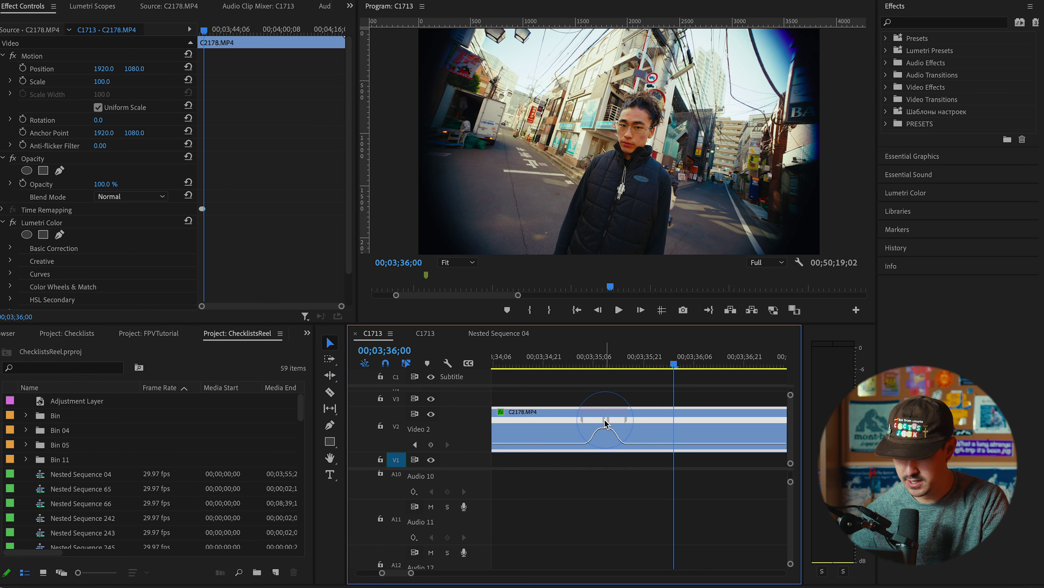
scroll(604, 424, "down", 3)
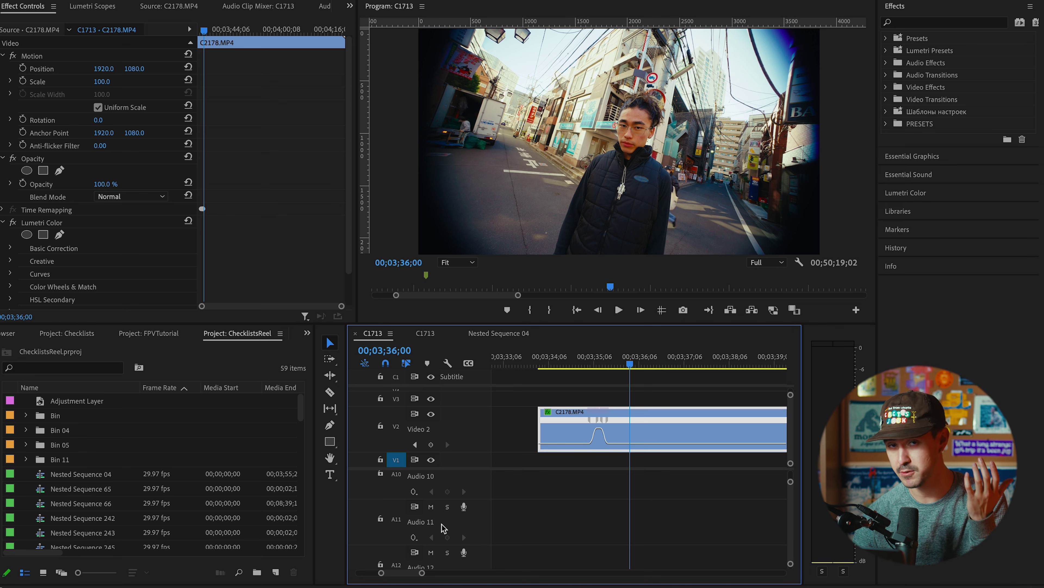
left_click(664, 393)
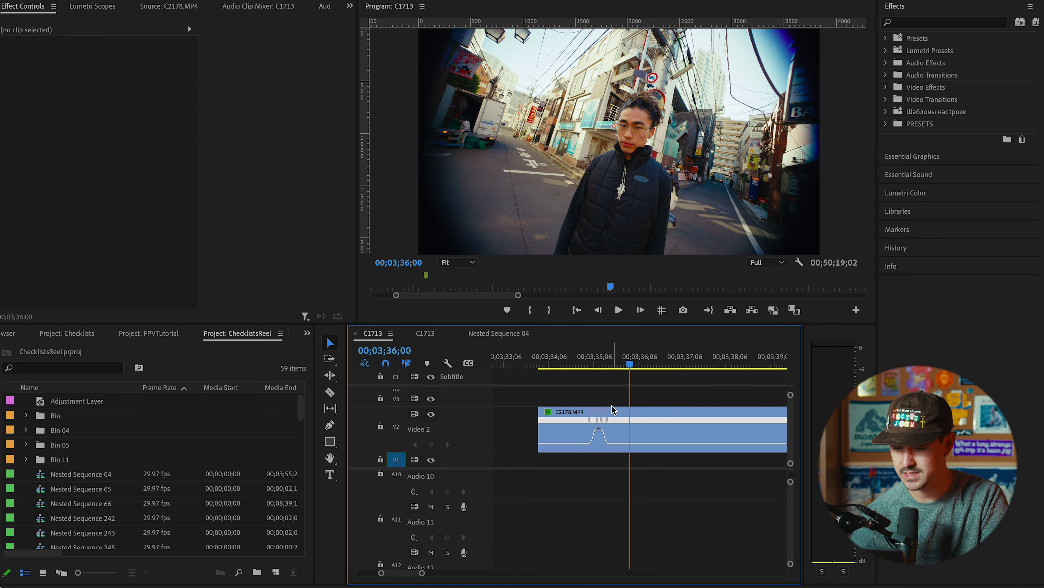
- Create a new adjustment layer and place it on track V3 above the speed ramp
scroll(613, 410, "up", 3)
scroll(546, 459, "up", 1)
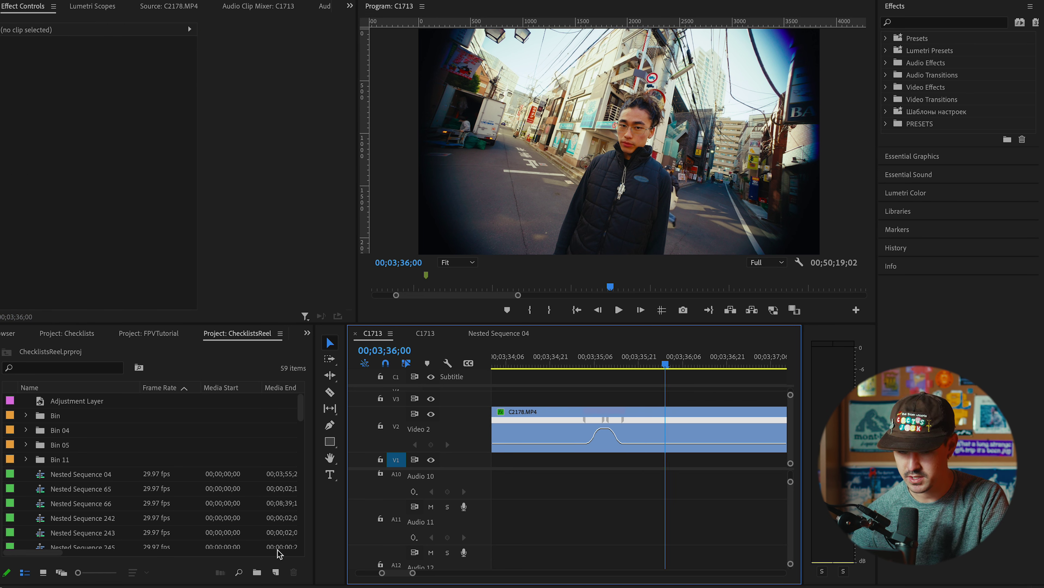
left_click(270, 573)
left_click(362, 481)
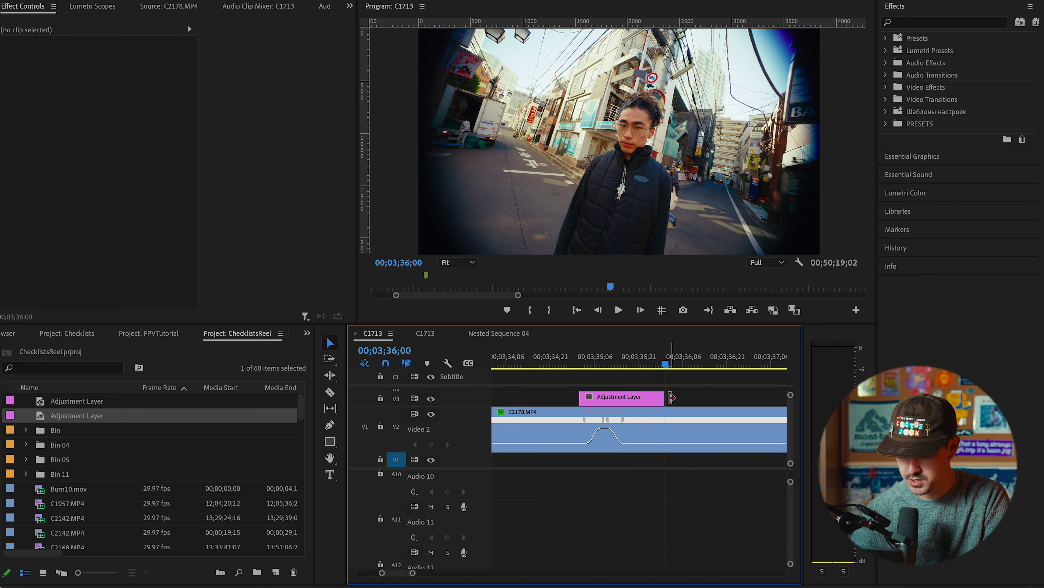
- Trim the adjustment layer so it covers only the span of the speed ramp's keyframes
left_click_drag(671, 397, 634, 397)
scroll(610, 428, "up", 2)
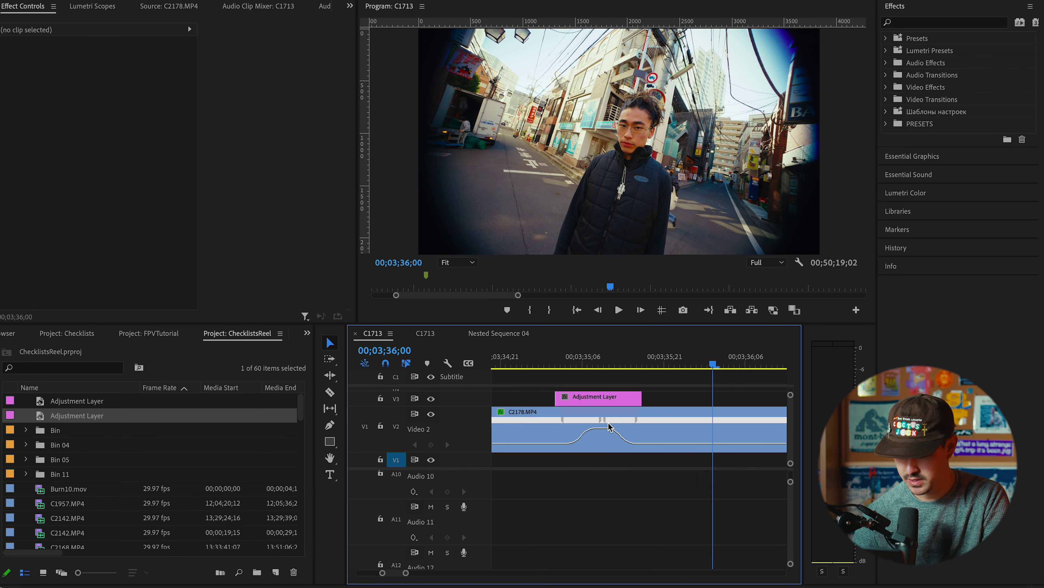
left_click_drag(640, 397, 636, 397)
scroll(581, 399, "up", 1)
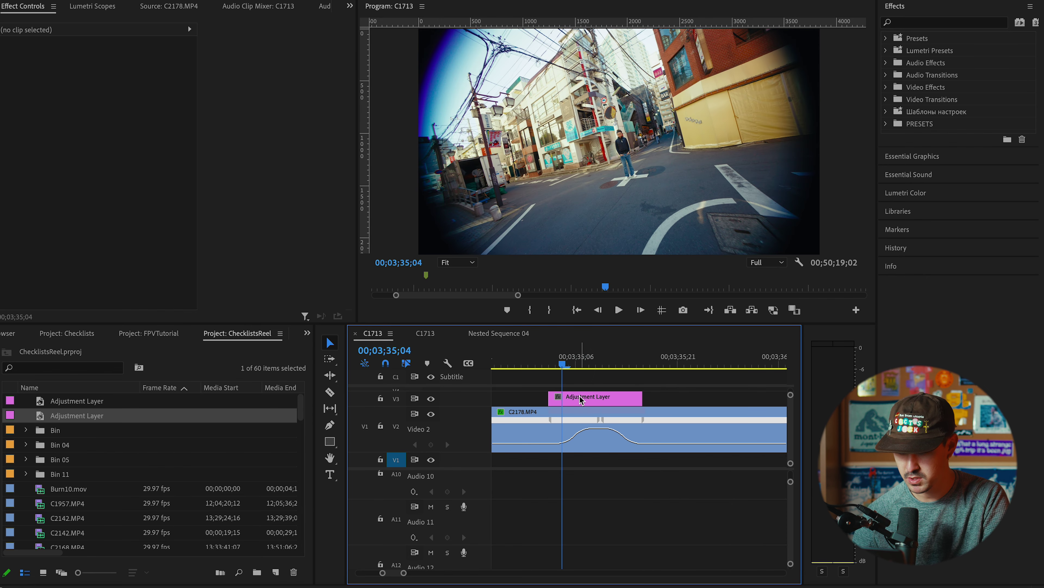
- Search the effects for "rsmb" and apply the RSMB effect to the adjustment layer on V3
left_click(581, 399)
scroll(565, 428, "up", 1)
left_click(913, 22)
type("rsmb")
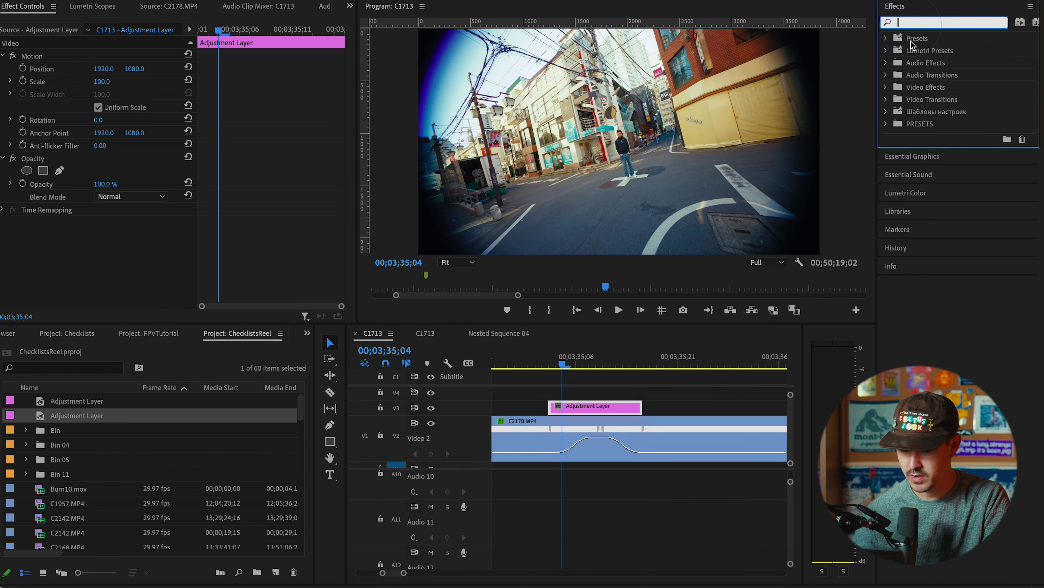
left_click_drag(953, 115, 601, 407)
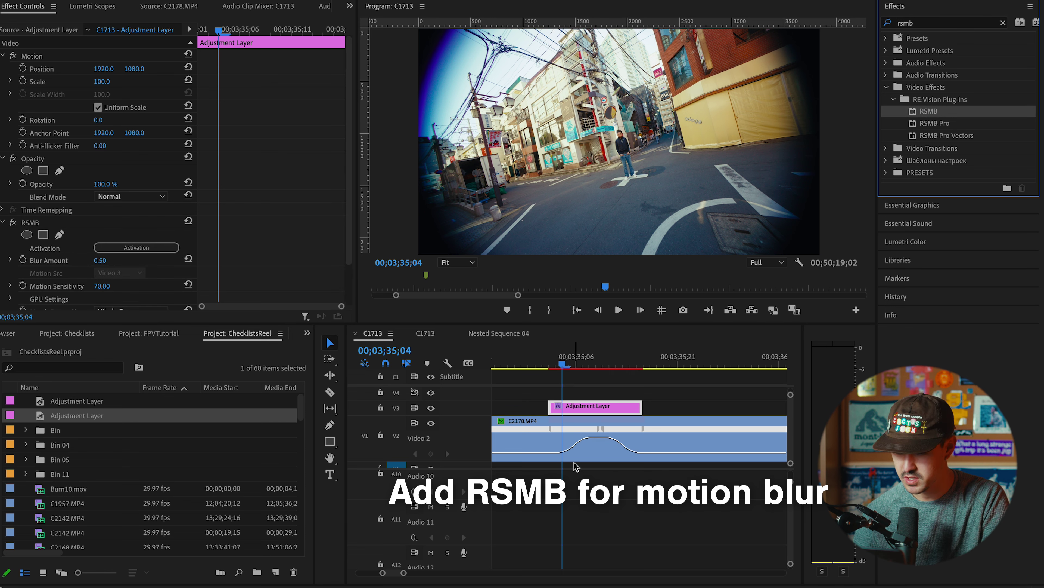
- Render the section under the adjustment layer and play it from 00;03;35;01
scroll(575, 464, "up", 1)
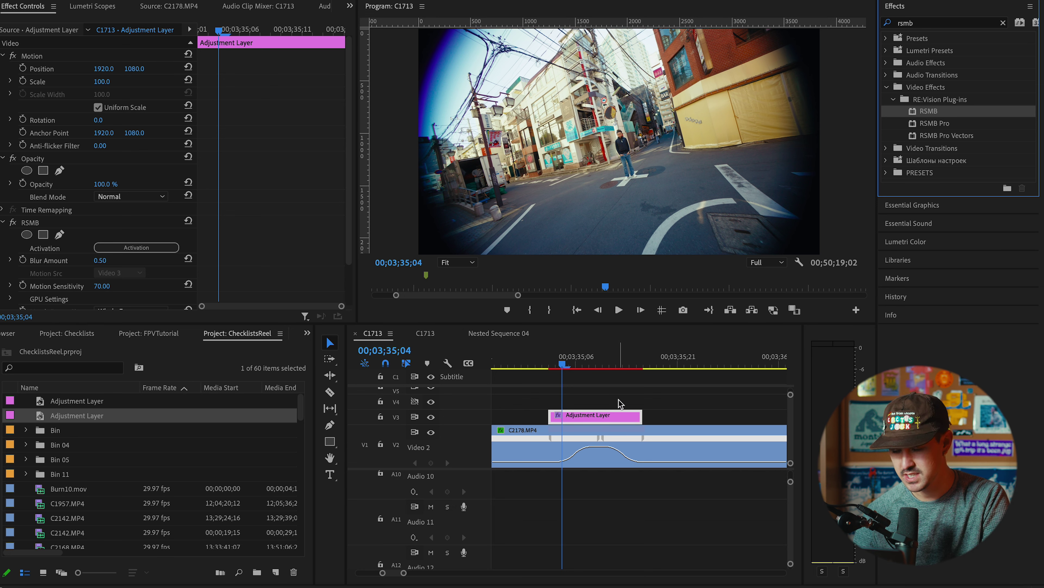
left_click(542, 359)
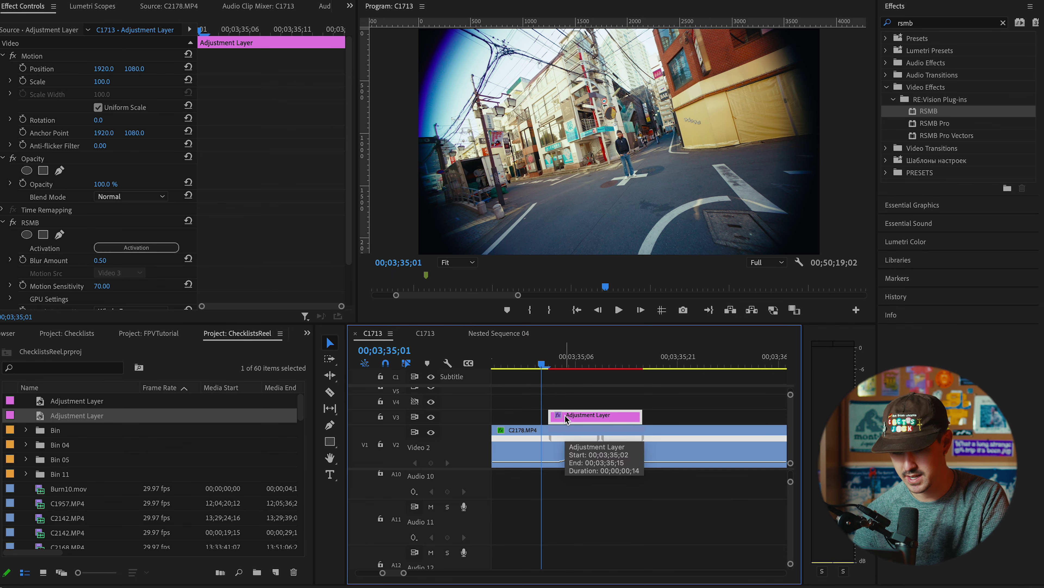
key("shift+k")
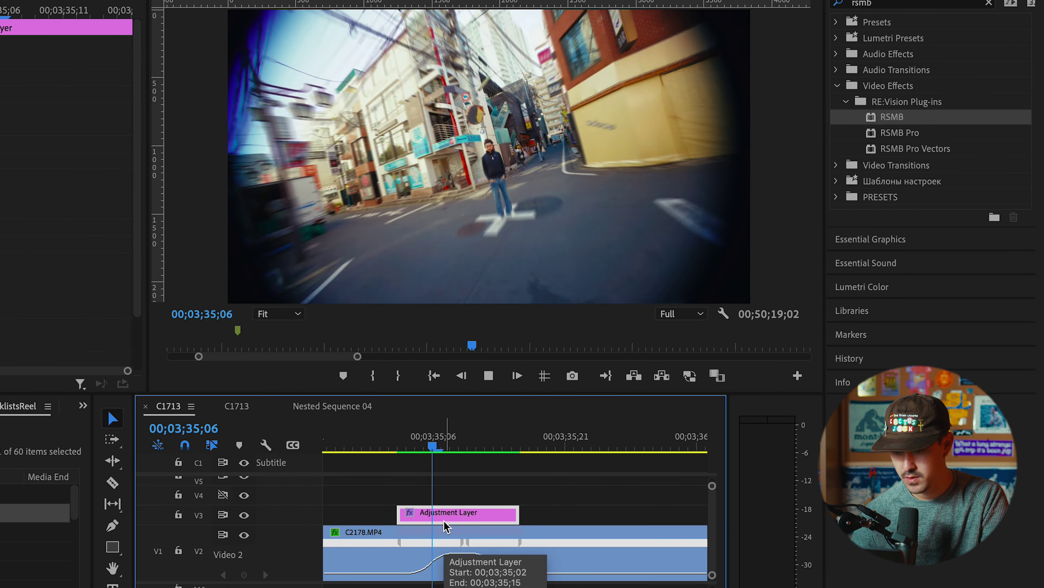
key("space")
- Replay the speed ramp several times from before the adjustment layer to examine the motion blur
scroll(473, 521, "up", 2)
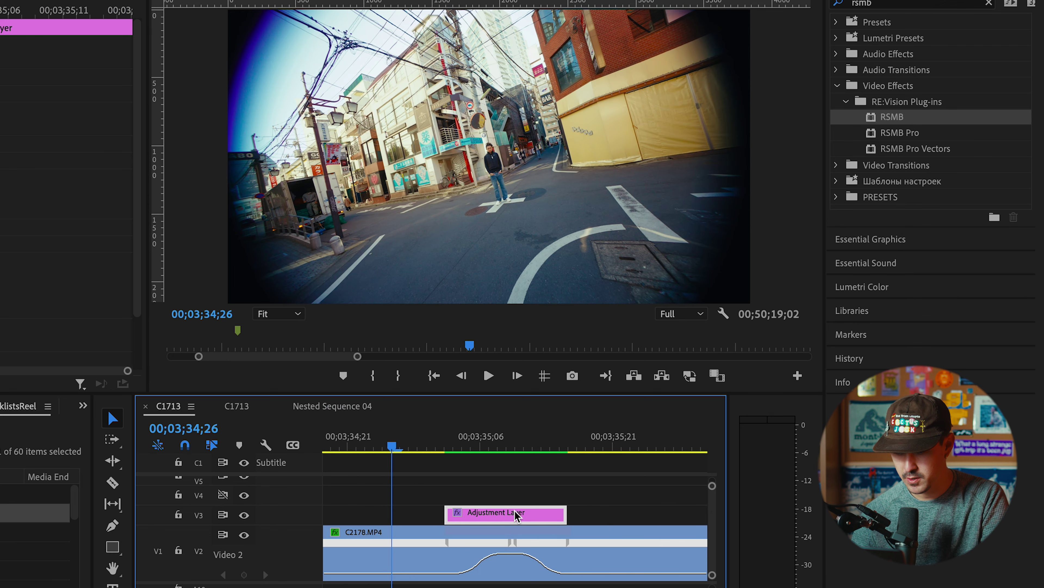
scroll(379, 464, "down", 2)
left_click(345, 441)
scroll(407, 485, "up", 2)
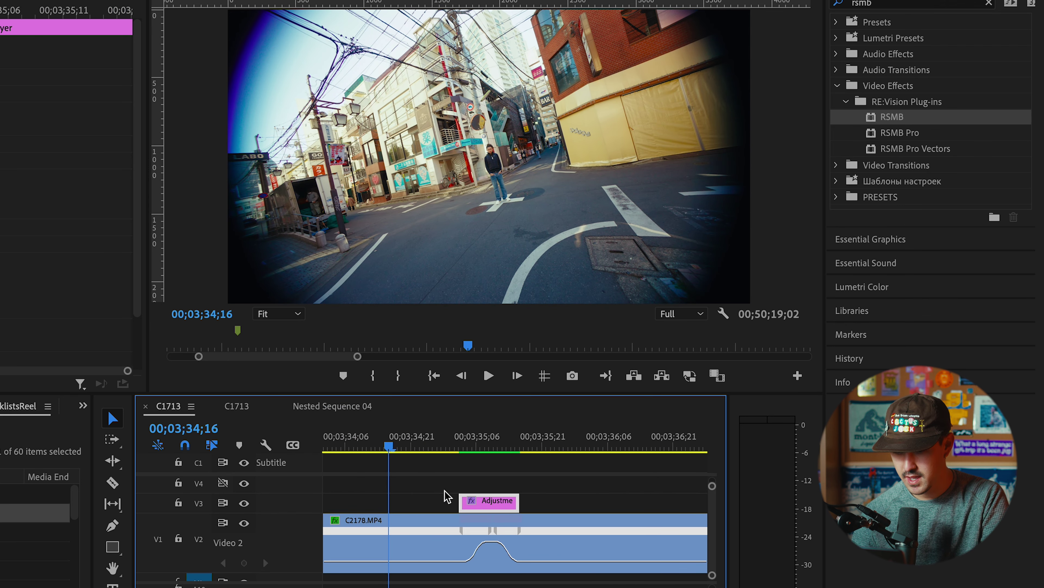
scroll(447, 497, "down", 1)
mouse_move(387, 446)
left_mouse_down()
mouse_move(451, 448)
mouse_move(399, 447)
left_mouse_up()
scroll(440, 502, "up", 1)
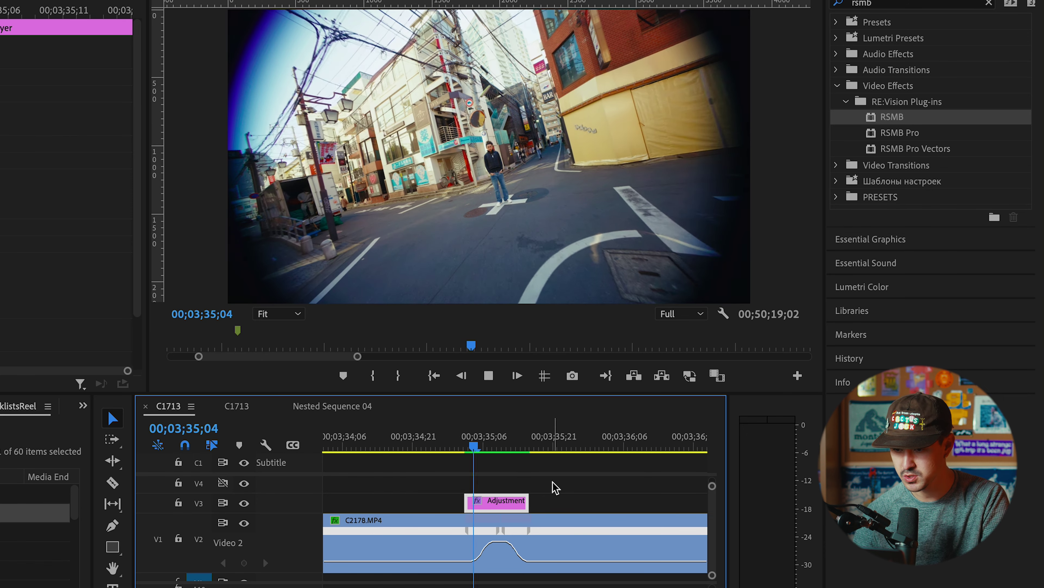
key("space")
left_click(395, 444)
key("space")
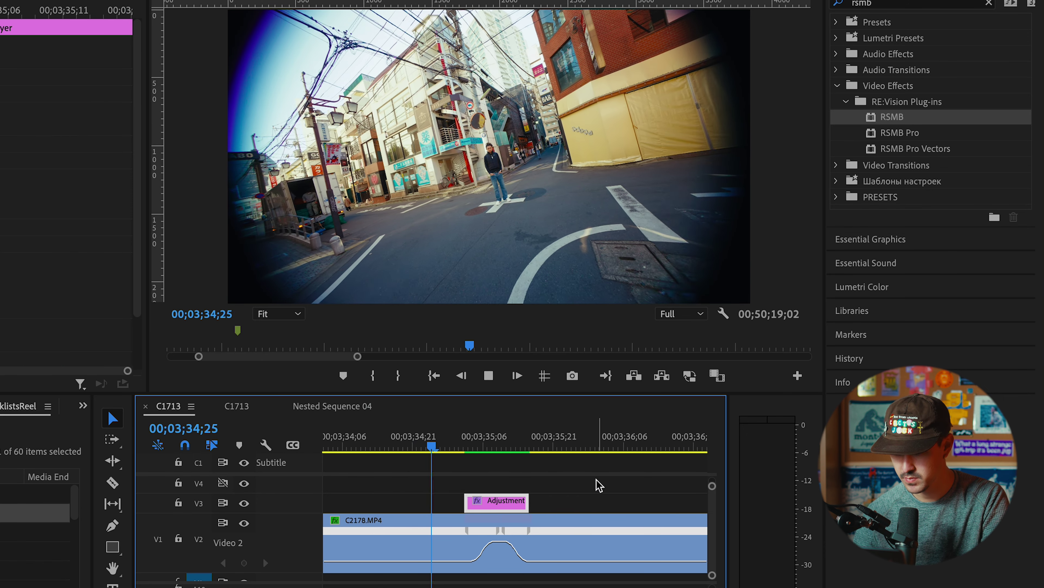
- Add a speed keyframe to the C2178.MP4 clip at 00;03;35;24, shortly after the first ramp
key("minus")
mouse_move(466, 444)
left_mouse_down()
mouse_move(589, 444)
mouse_move(465, 444)
mouse_move(475, 443)
left_mouse_up()
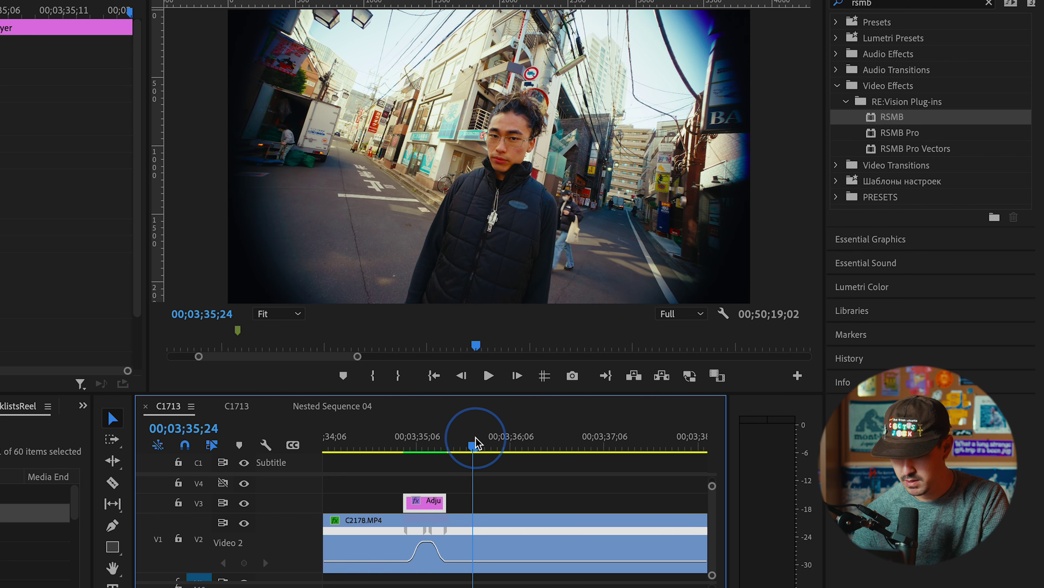
left_click(499, 524)
left_click(244, 562)
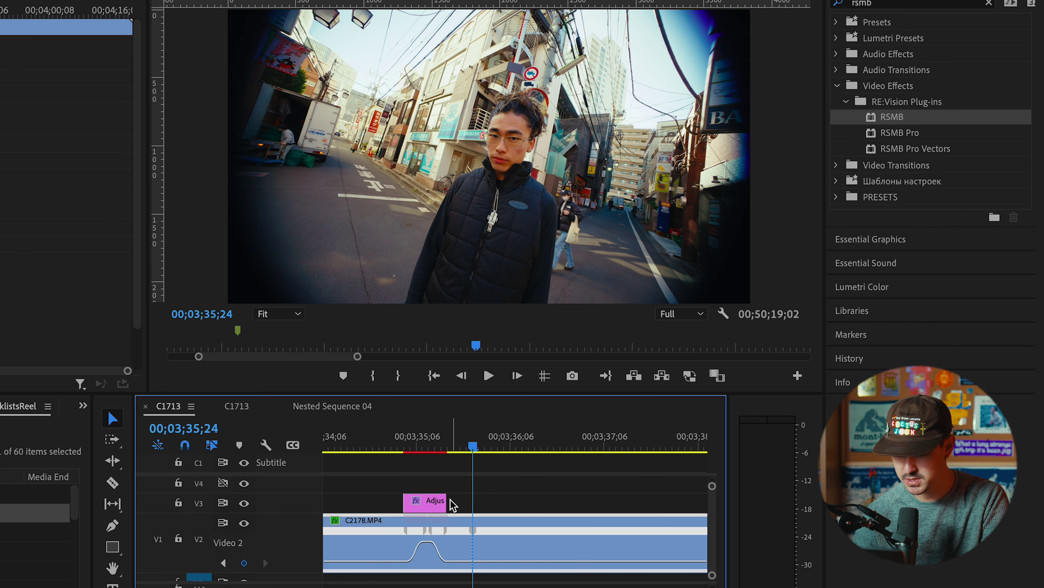
- Add another speed keyframe to the C2178.MP4 clip at 00;03;40;08 to end the second fast section
key("minus")
left_click_drag(408, 446, 621, 439)
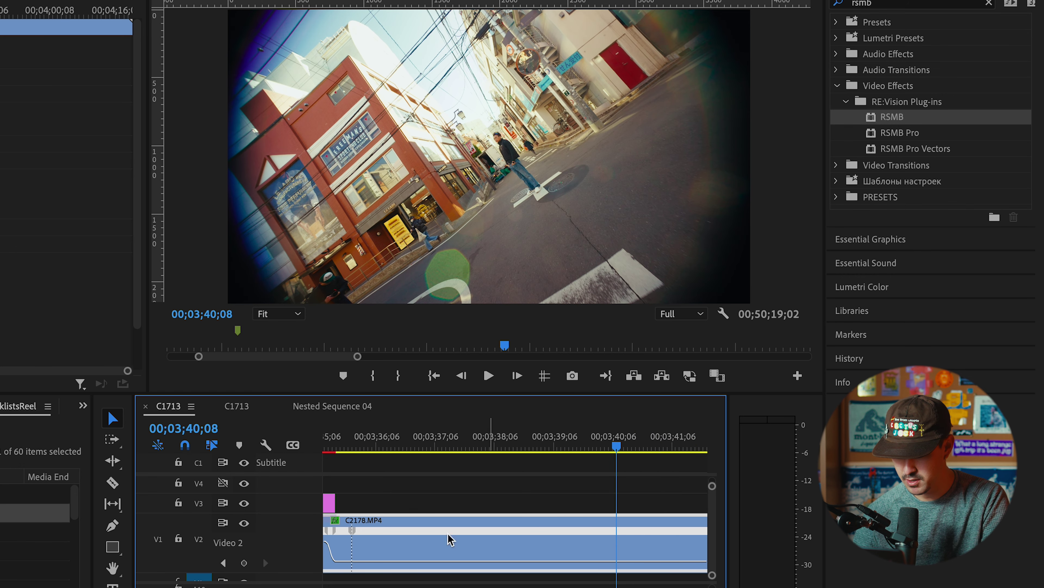
left_click(244, 562)
scroll(424, 546, "down", 1)
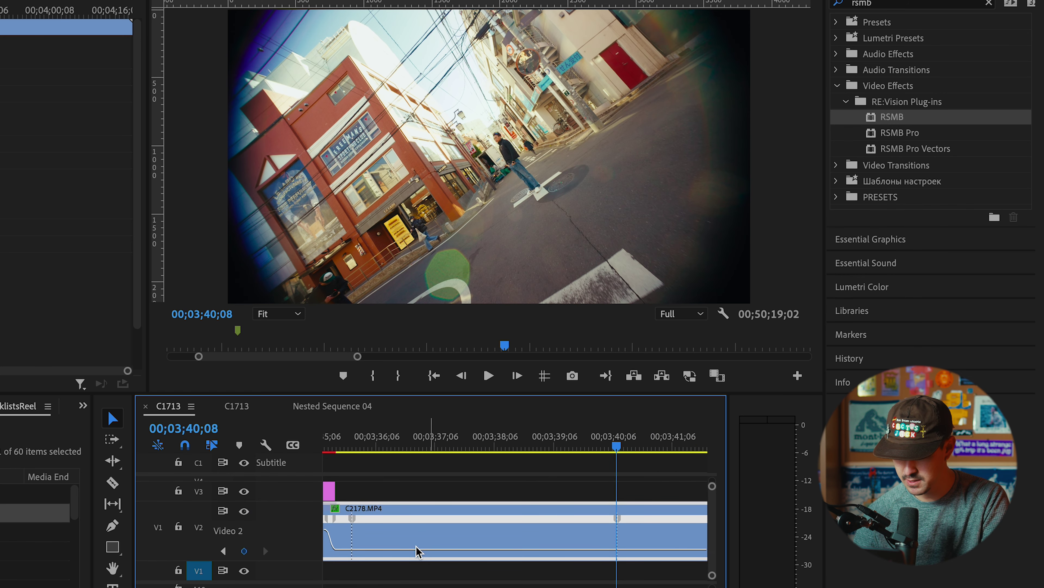
- Raise the C2178.MP4 clip's speed between the two new keyframes and split both keyframes into smooth, gradual ramps
mouse_move(406, 549)
left_mouse_down()
mouse_move(381, 543)
mouse_move(405, 543)
left_mouse_up()
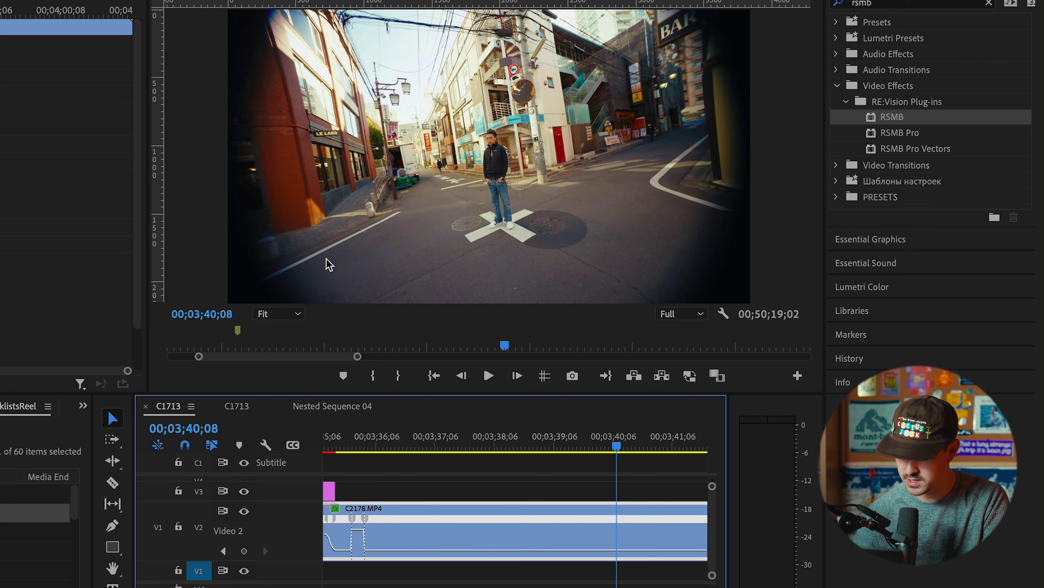
scroll(354, 532, "up", 3)
scroll(421, 528, "up", 2)
left_click_drag(432, 519, 462, 537)
left_click_drag(498, 538, 470, 523)
left_click(520, 519)
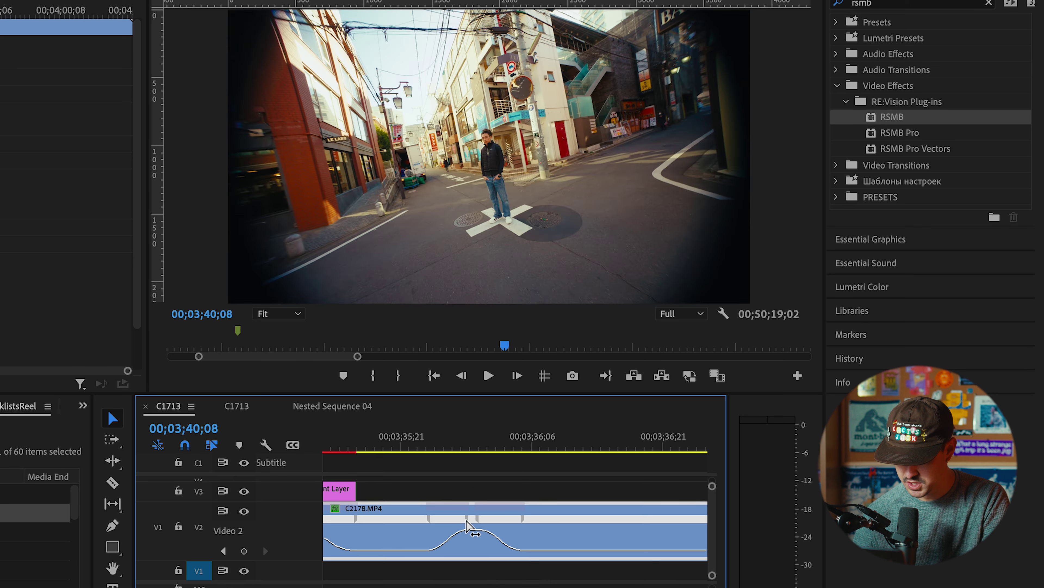
- Duplicate the RSMB adjustment layer on Video 3 over the second speed ramp and fit it to the ramp's length
key("minus")
left_click_drag(367, 489, 512, 490)
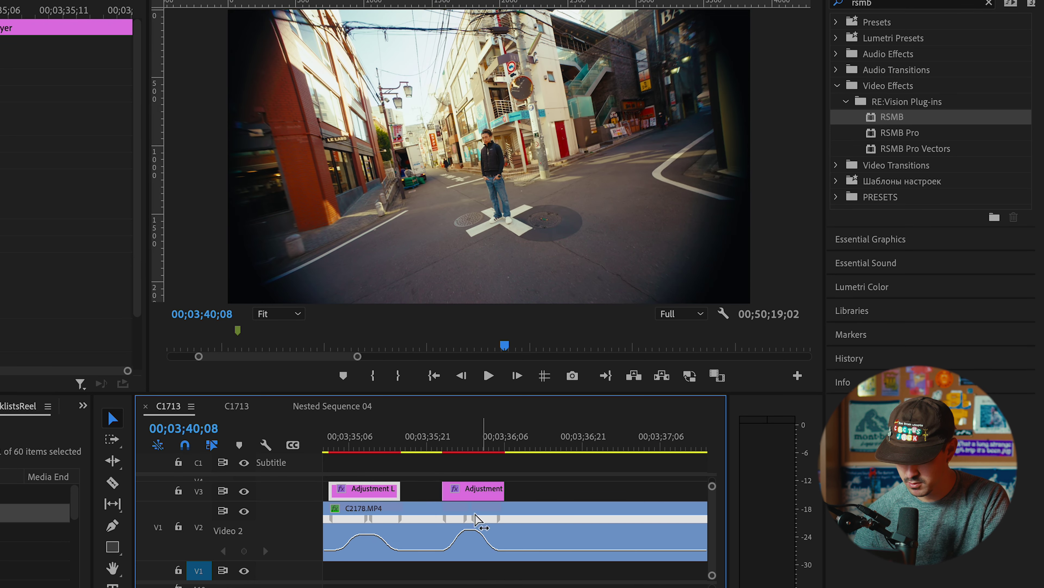
key("equal")
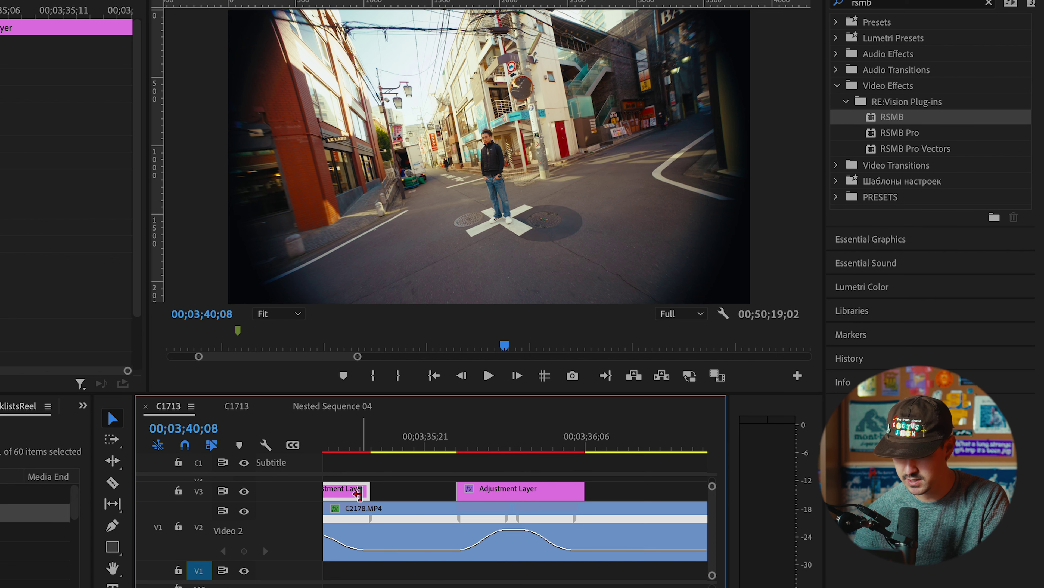
key("minus")
- Render the sections under both adjustment layers and play the clip from before the first speed ramp
left_click(444, 444)
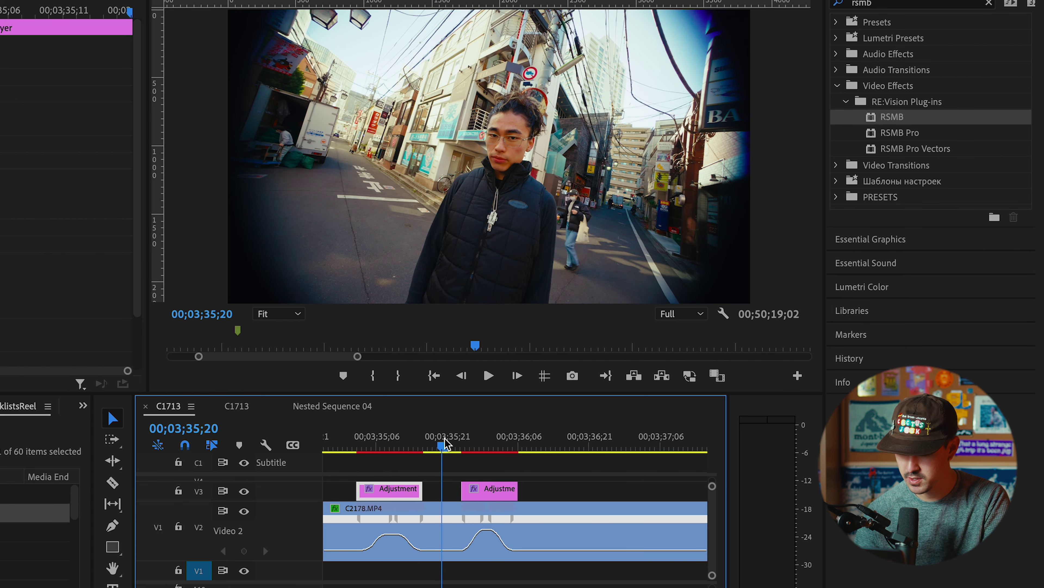
key("Return")
key("minus")
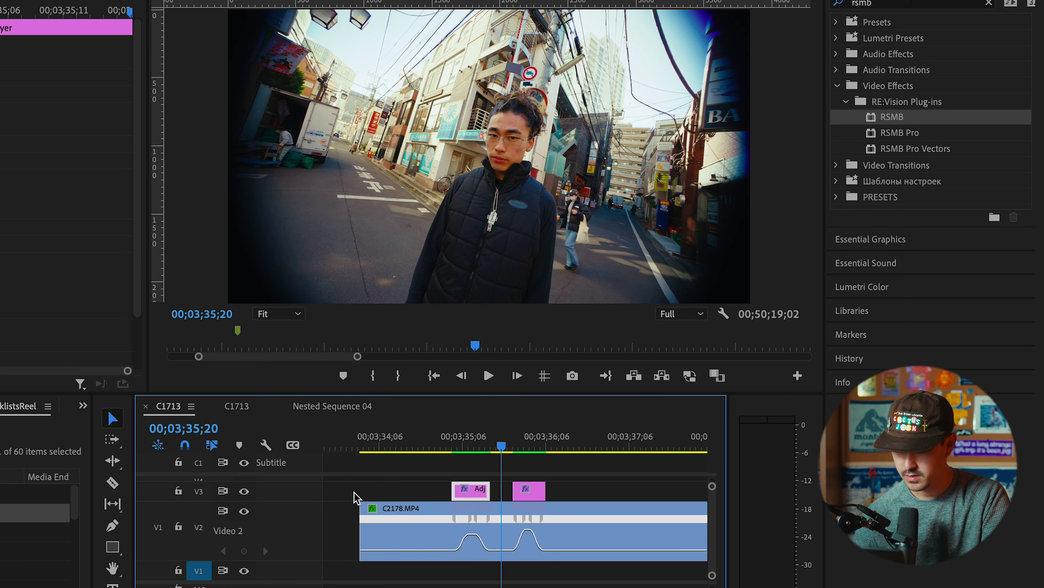
left_click(385, 450)
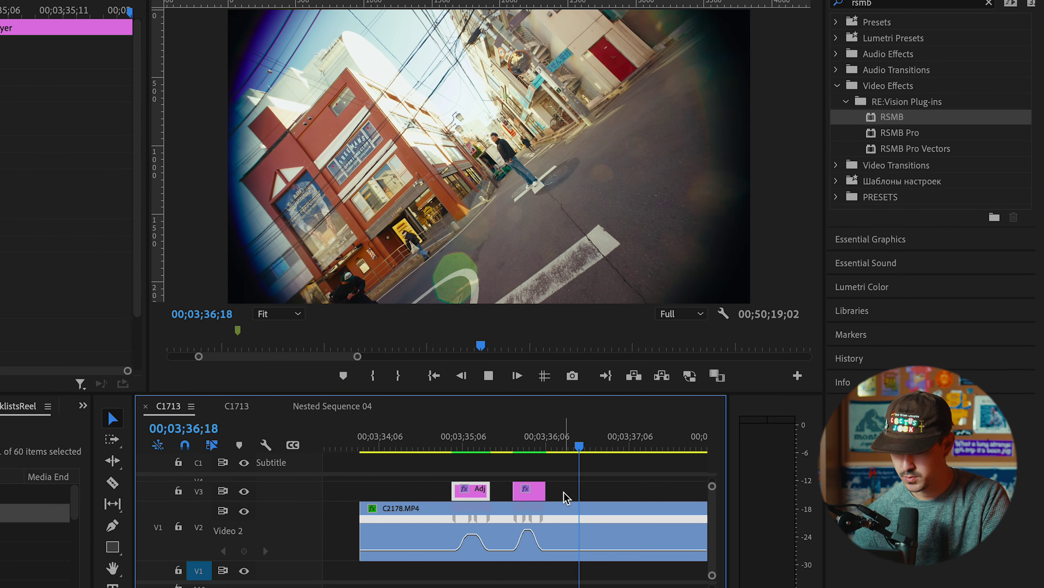
key("space")
left_click(437, 448)
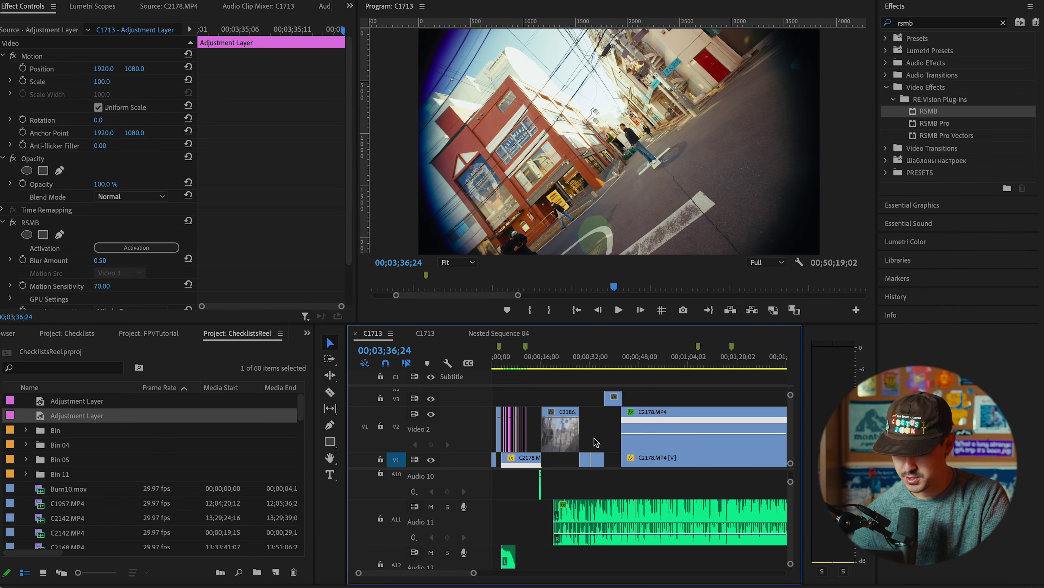
- Expand the speed-ramped C2178.MP4 clip on Video 1 near the sequence start and play it from 00;00;03;18
scroll(596, 443, "up", 5)
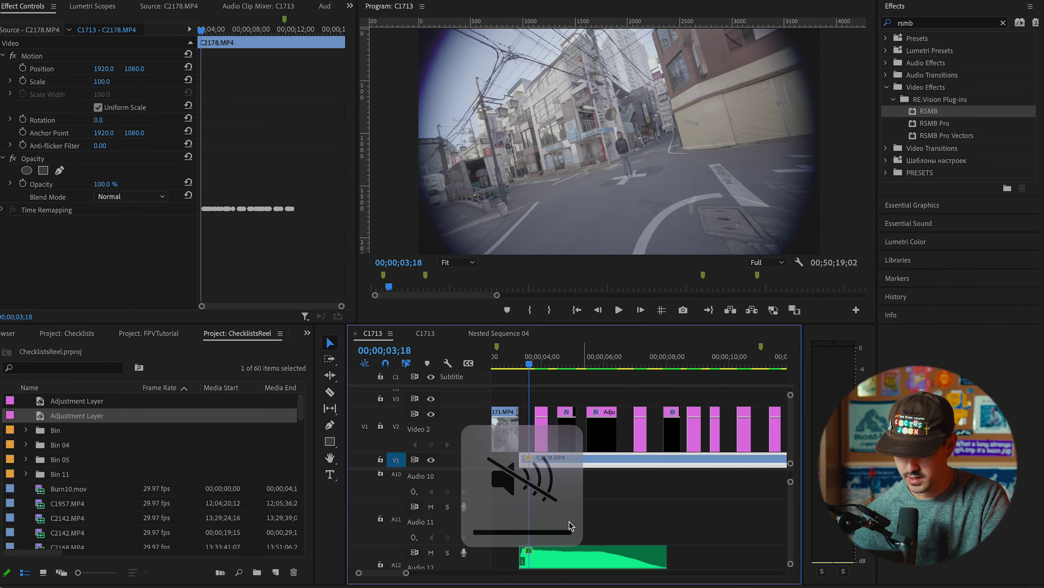
scroll(577, 455, "up", 3)
scroll(577, 456, "down", 2)
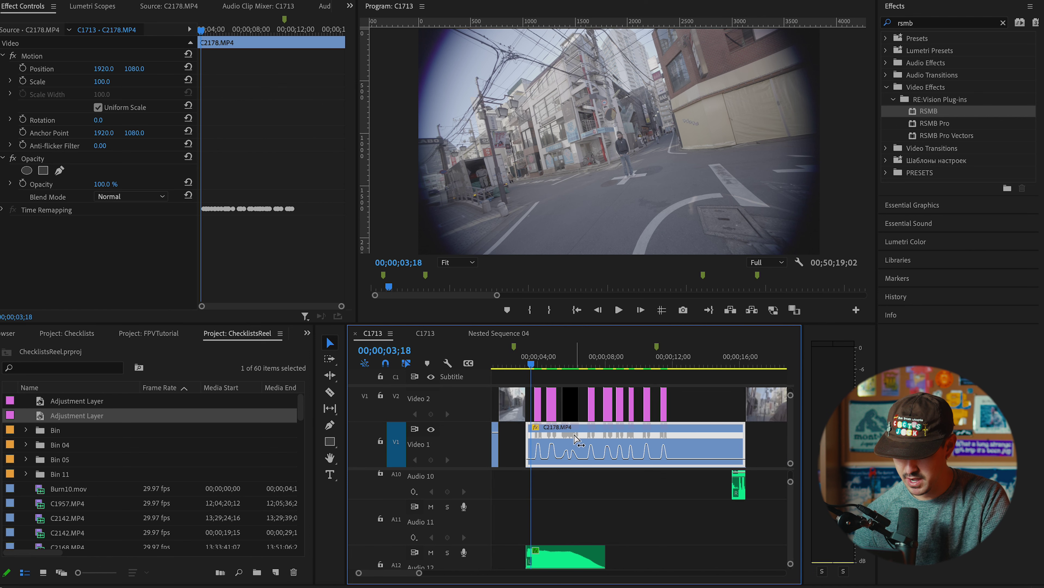
left_click(551, 477)
scroll(560, 456, "up", 2)
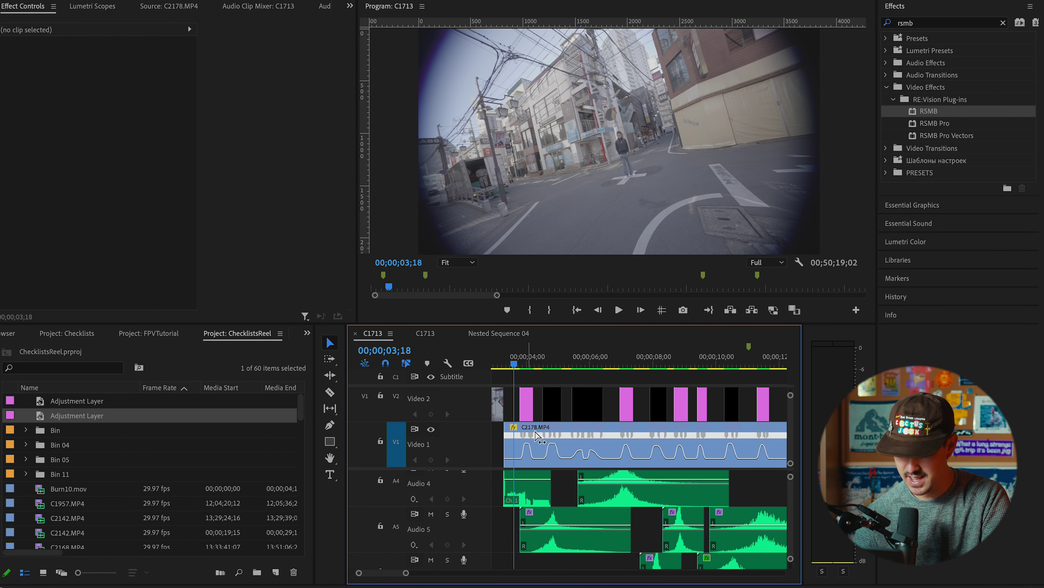
key("space")
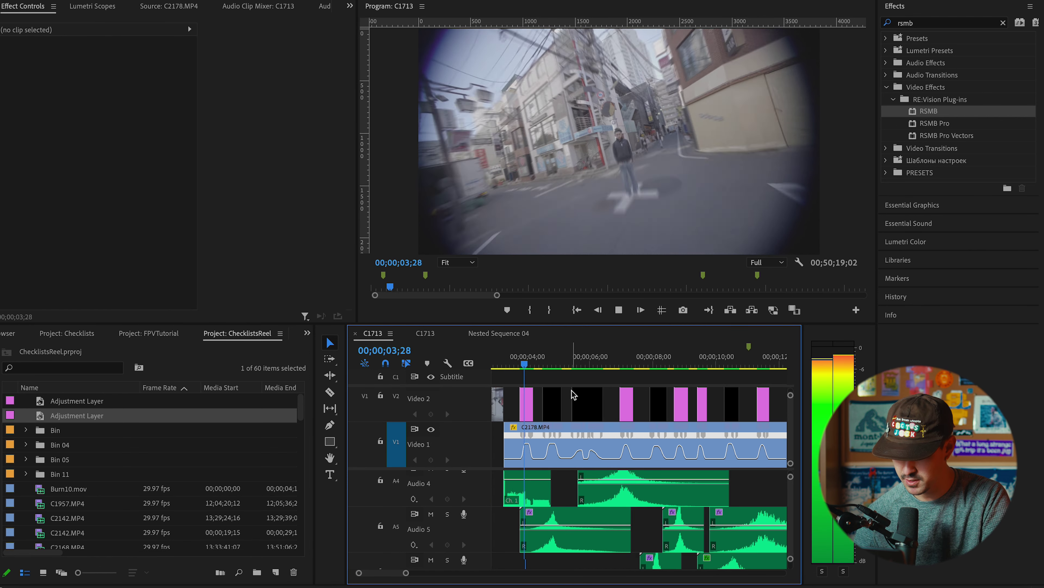